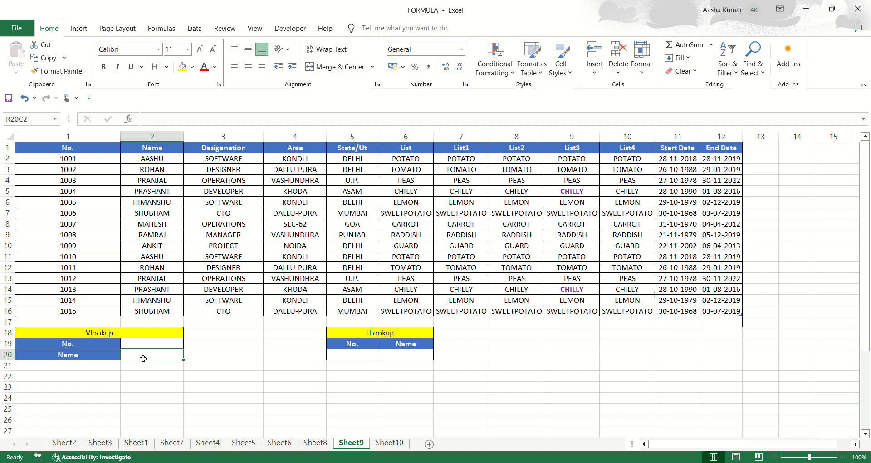
In the Vlookup block's Name cell, enter a VLOOKUP of the No. cell above in the whole table, with column 2 and exact match 0.
text(+v)
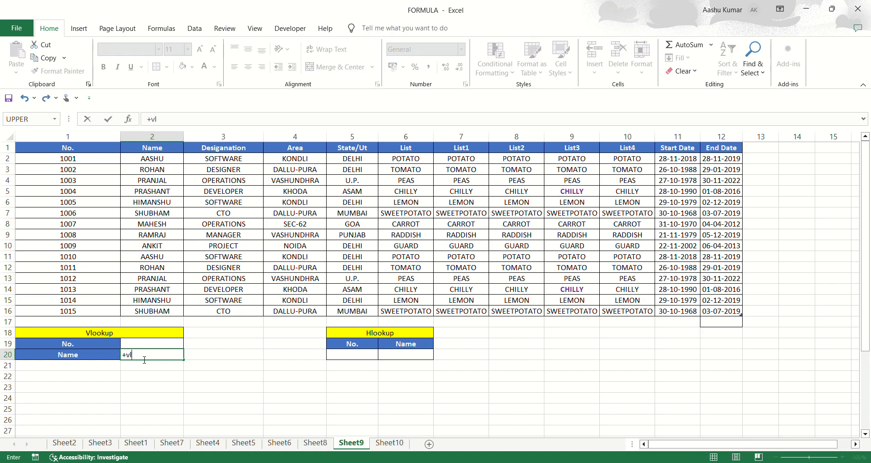
text(l)
key(Tab)
key(Up)
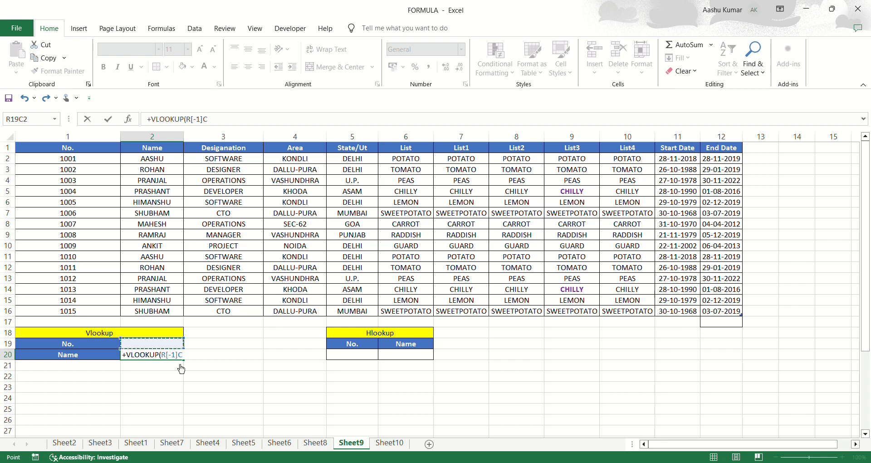
text(,)
click(66, 151)
key(ctrl+shift+Down)
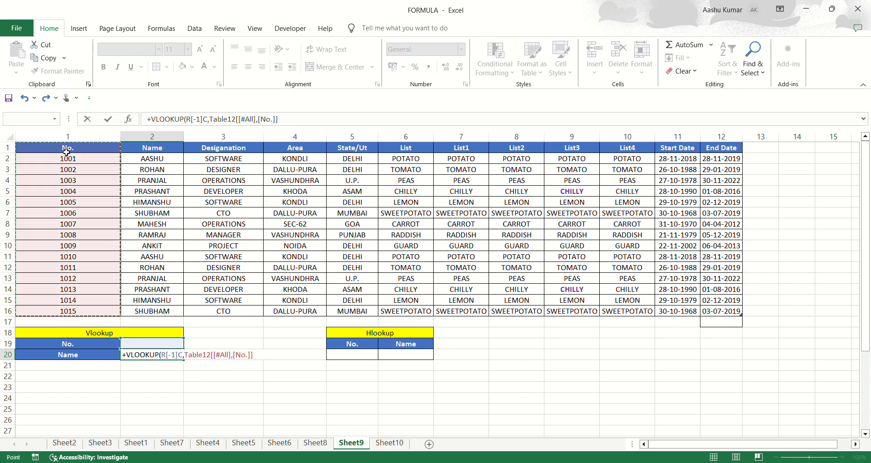
key(ctrl+shift+Right)
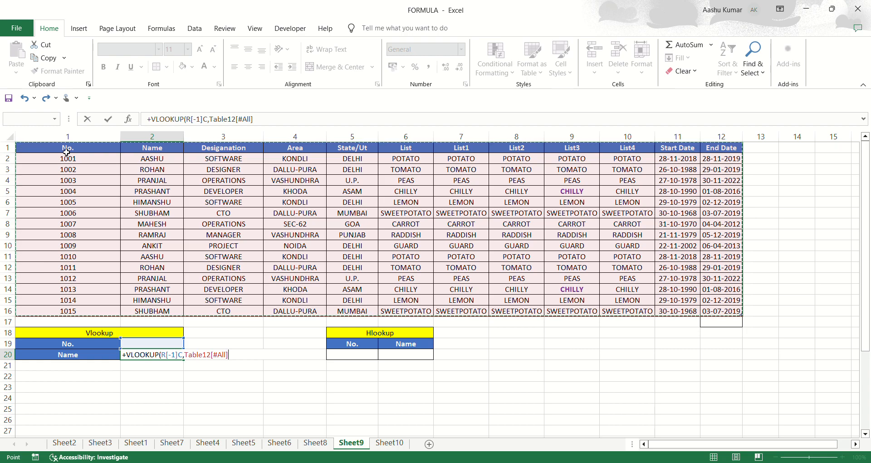
text(,2,)
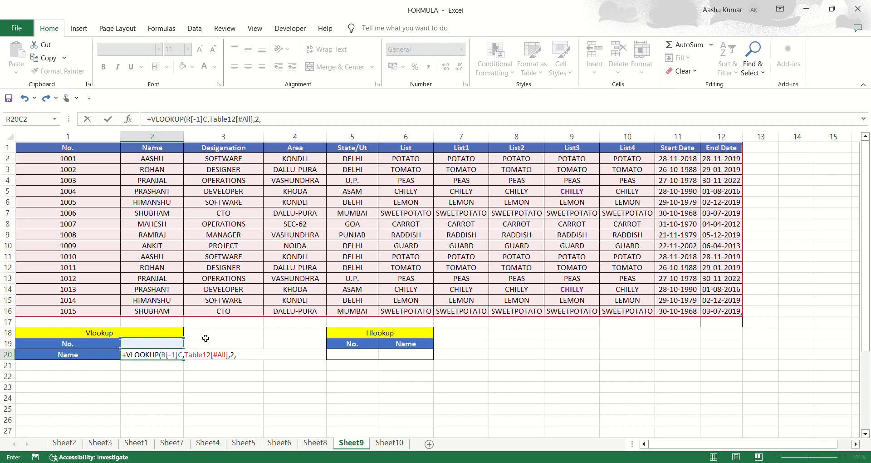
text(0)
key(Return)
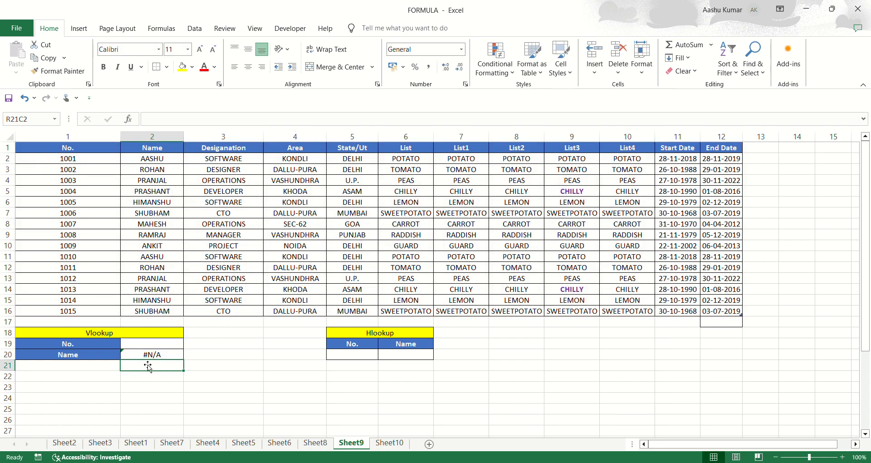
Look up number 1010 in the Vlookup block's No. cell and select the matching row 11 for comparison.
click(148, 345)
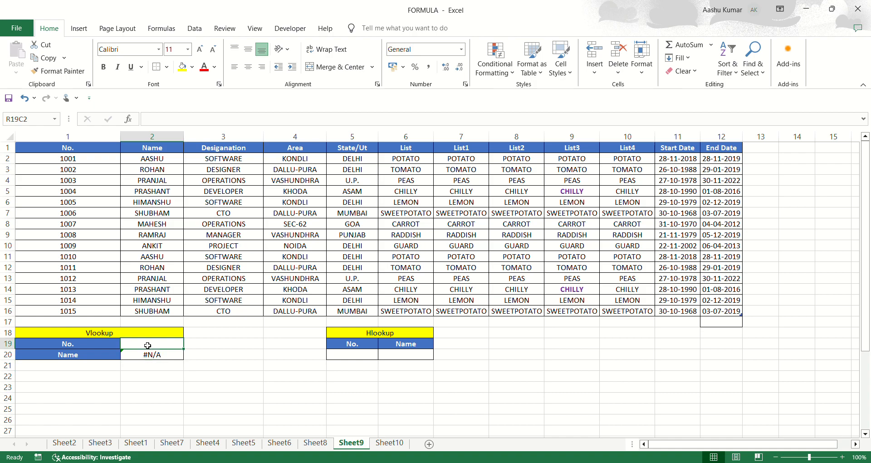
click(8, 256)
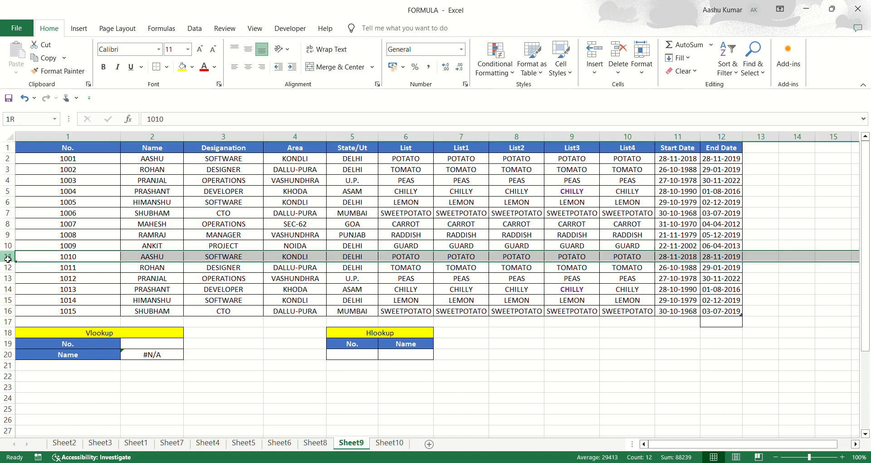
click(143, 348)
text(10)
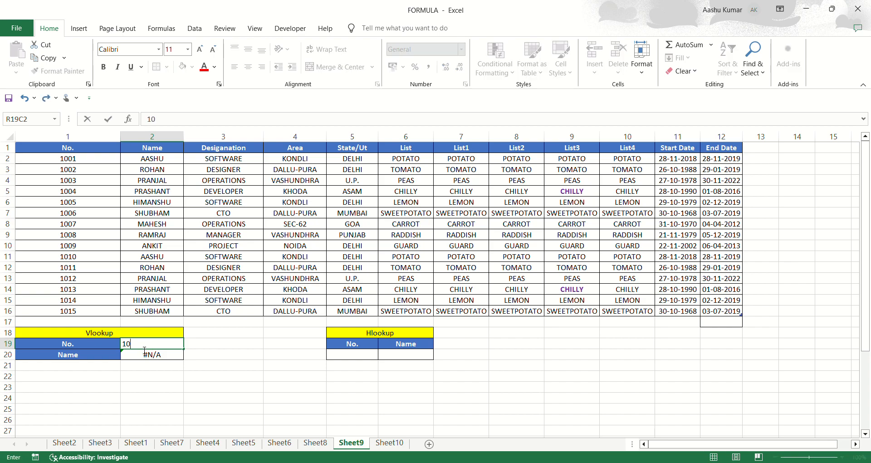
key(Return)
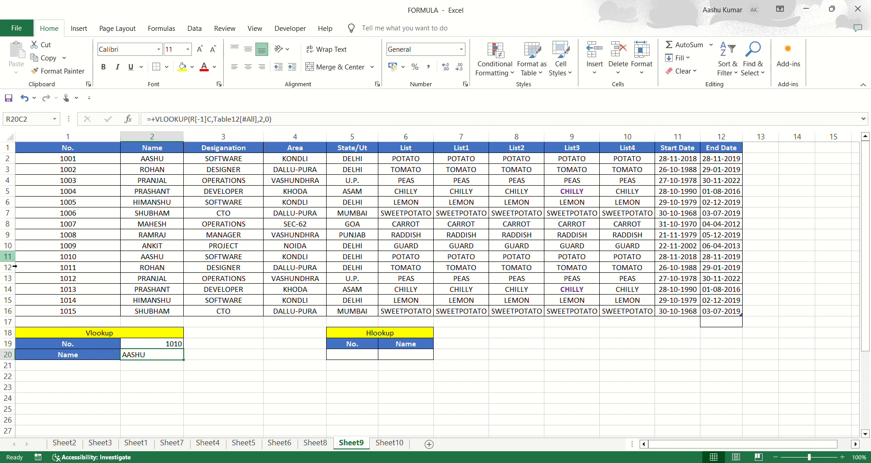
click(12, 258)
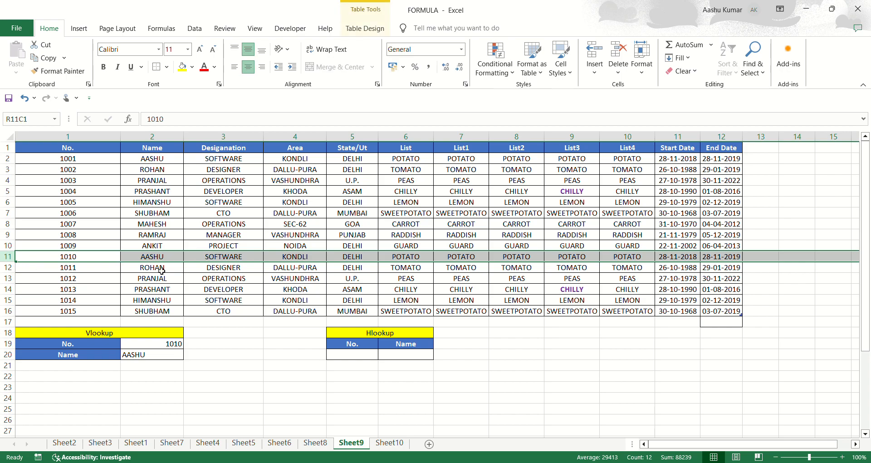
Set the Vlookup block's No. cell to 1006 and select the matching table row for comparison.
click(163, 346)
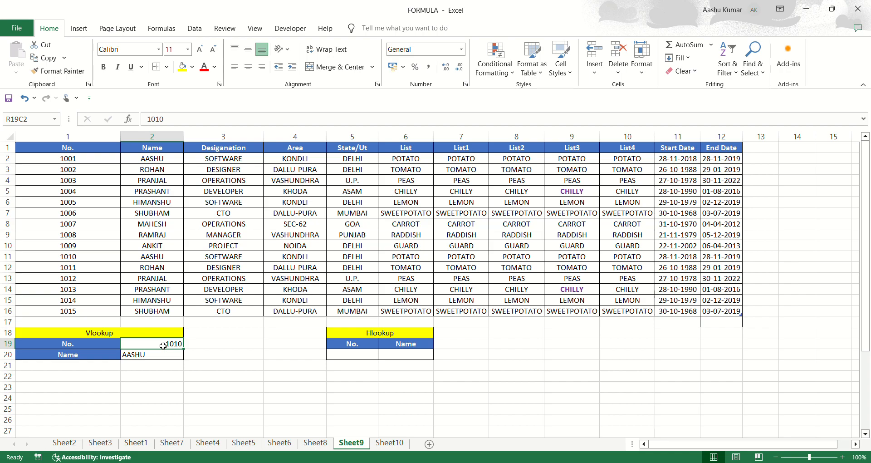
text(10)
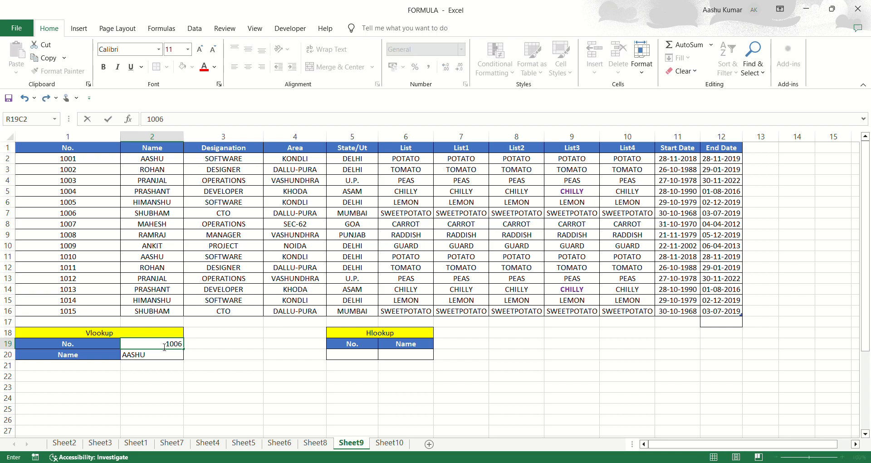
text(06)
key(Return)
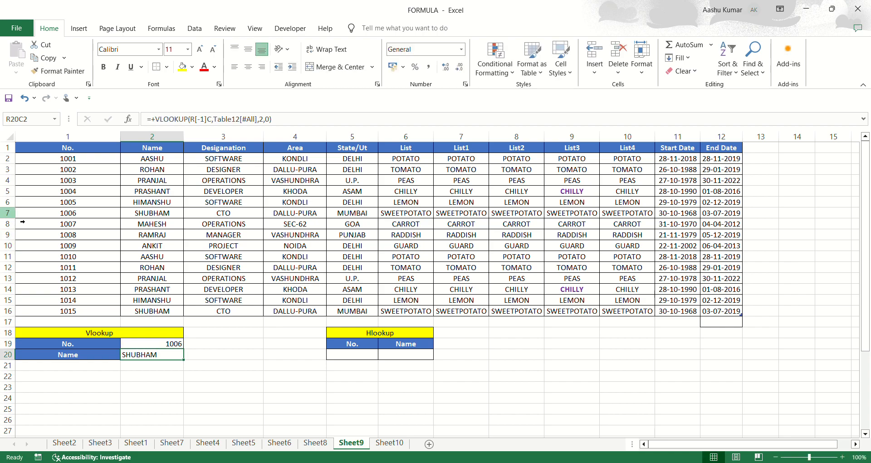
click(67, 216)
key(shift+space)
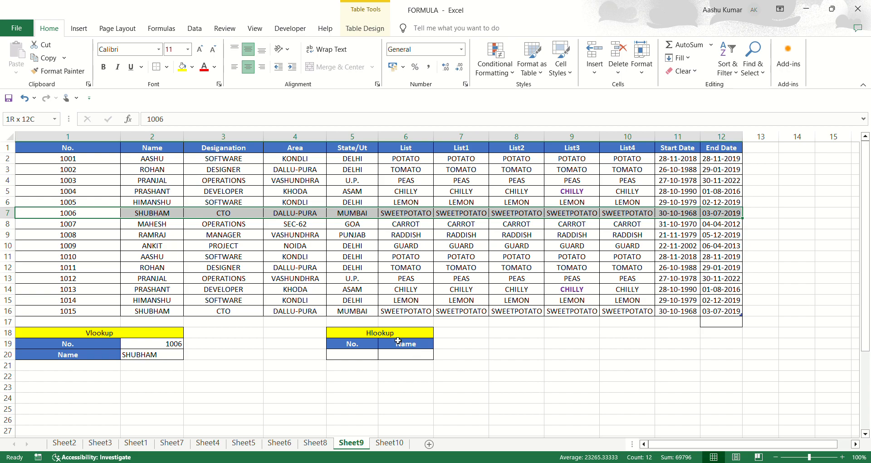
Copy the whole table including its headers and paste it transposed below the lookup blocks, starting at row 22, column 1.
click(360, 360)
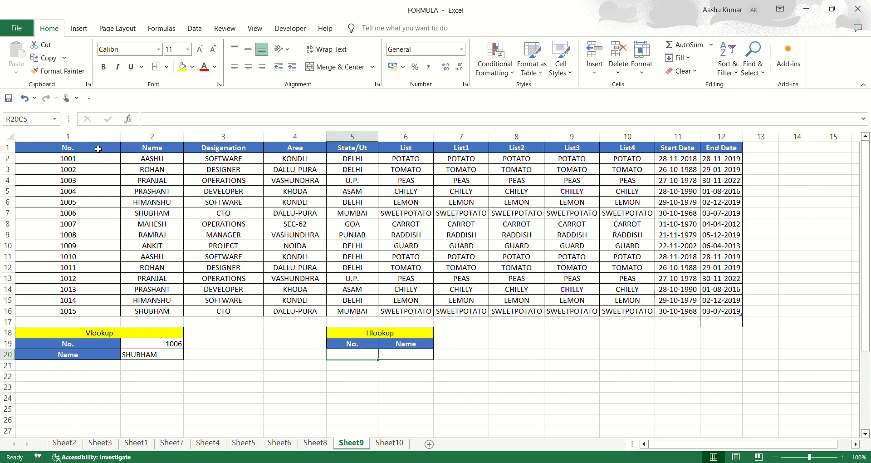
click(65, 151)
key(ctrl+shift+Down)
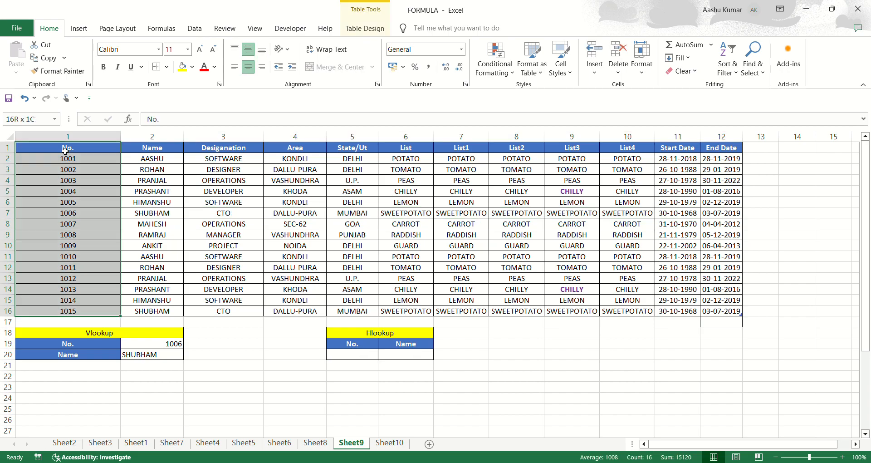
key(ctrl+shift+Right)
key(ctrl+c)
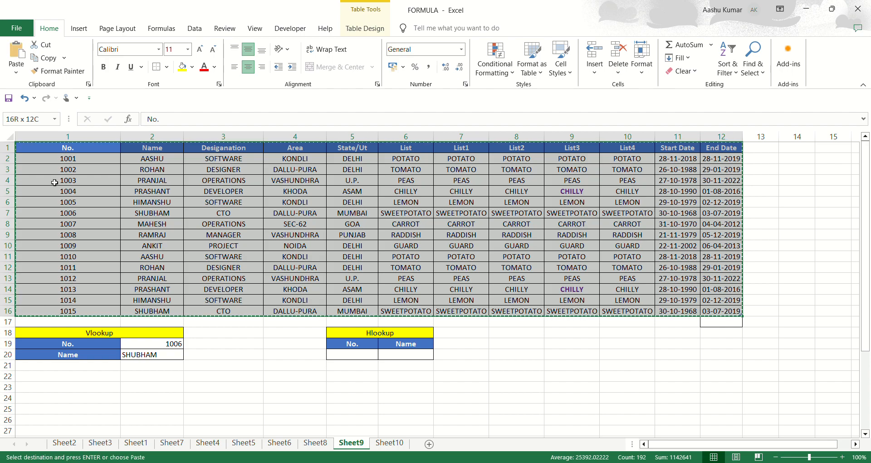
click(46, 381)
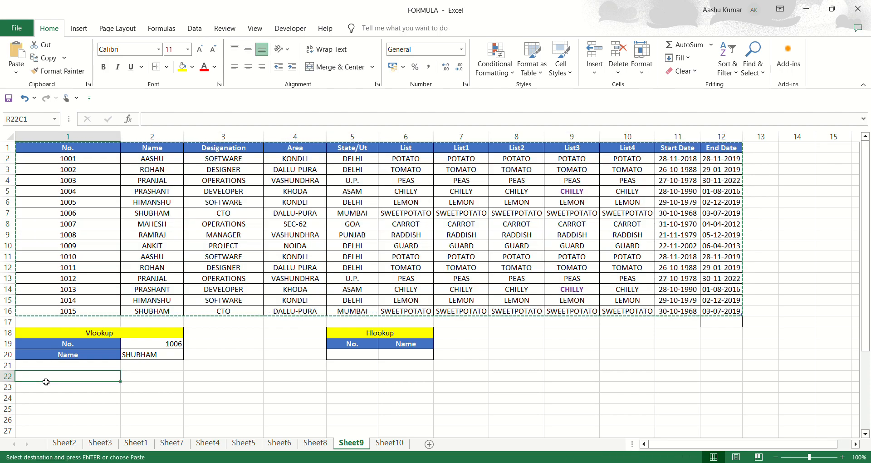
key(ctrl+alt+v)
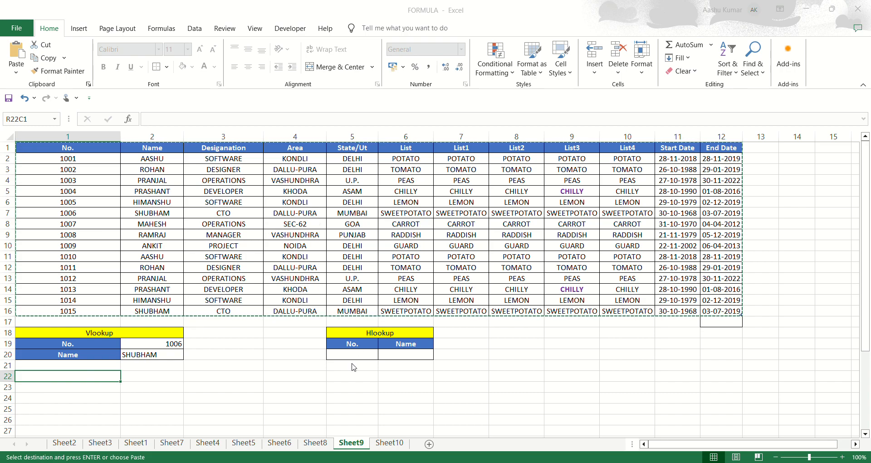
click(330, 354)
scroll(231, 386, down, 4)
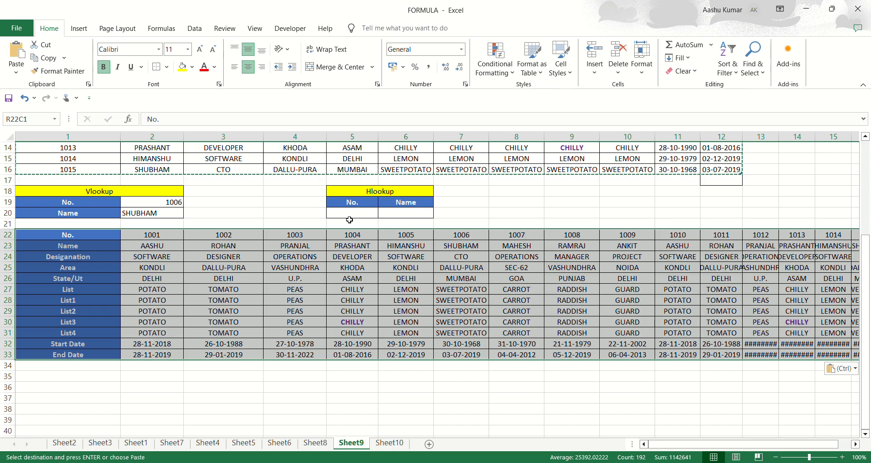
Start an HLOOKUP formula in the Name cell of the Hlookup block.
click(394, 216)
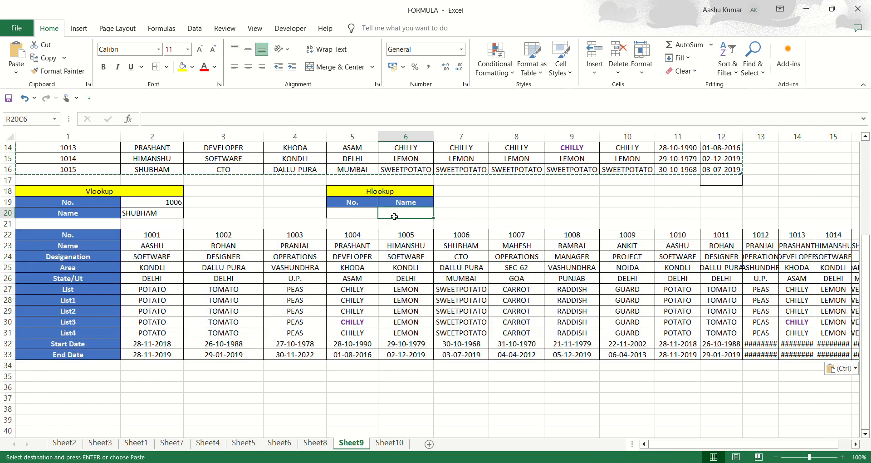
text(+hl)
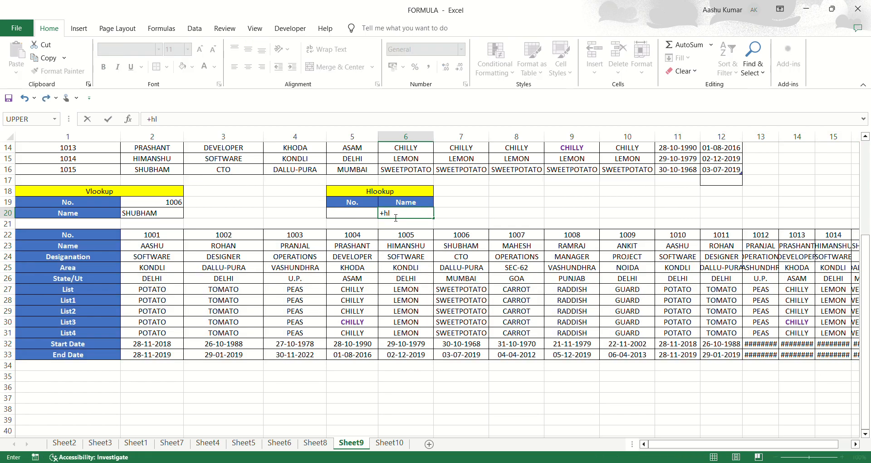
key(Tab)
key(Left)
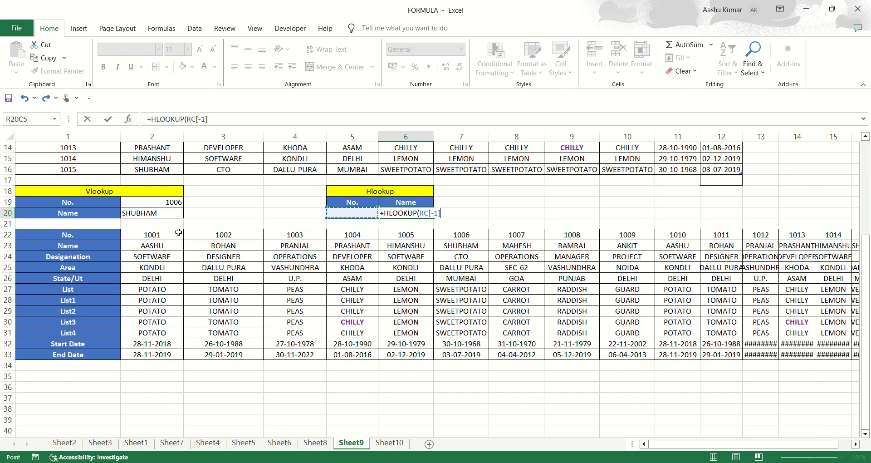
click(82, 235)
key(ctrl+shift+Down)
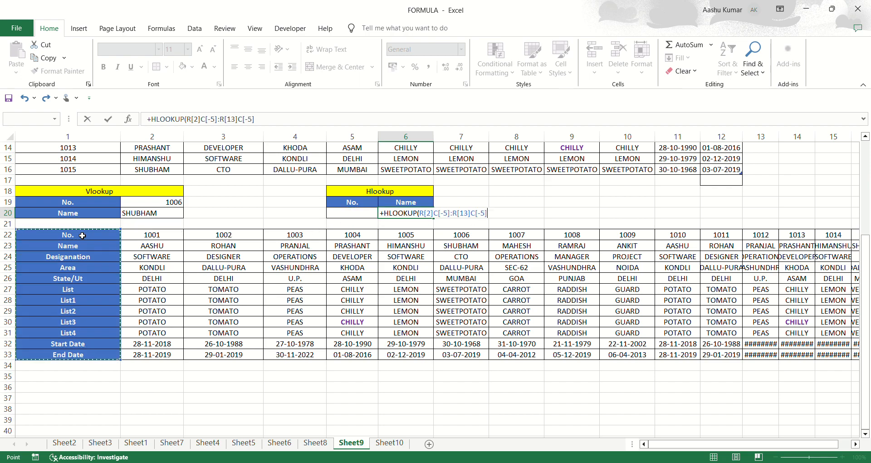
key(ctrl+shift+Right)
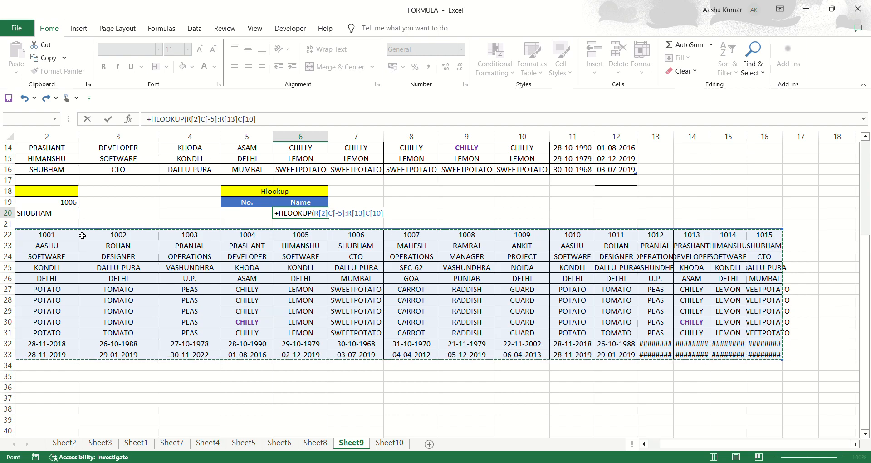
text(,)
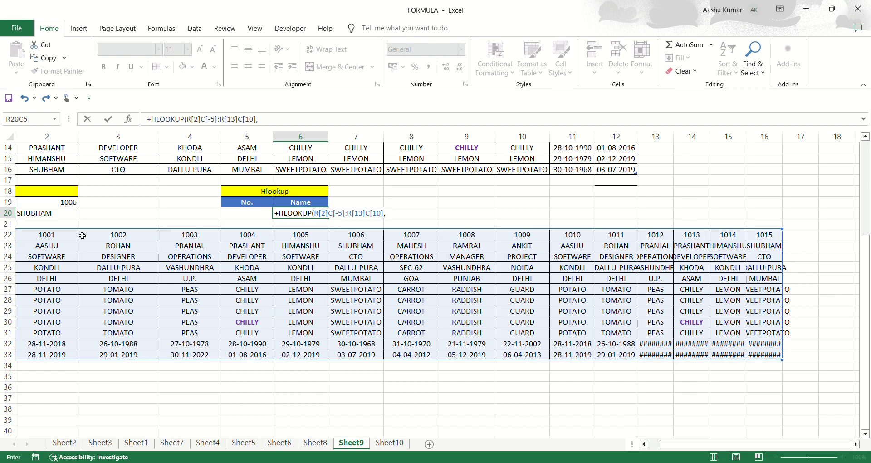
scroll(45, 235, left, 1)
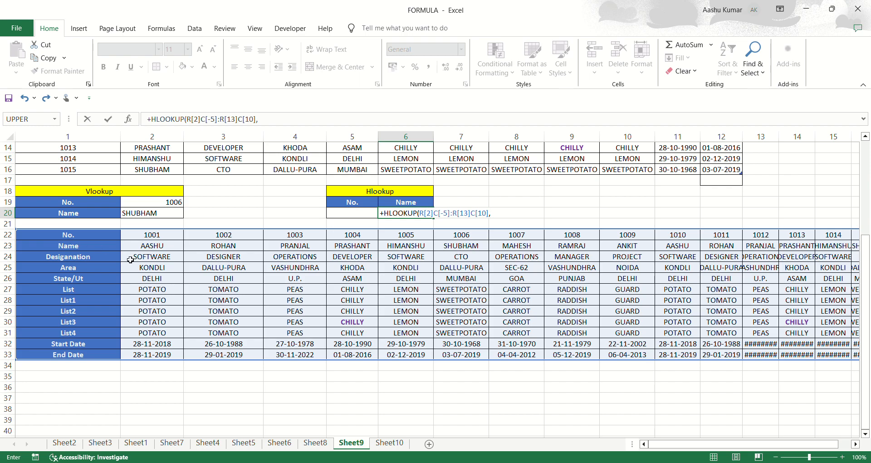
text(2)
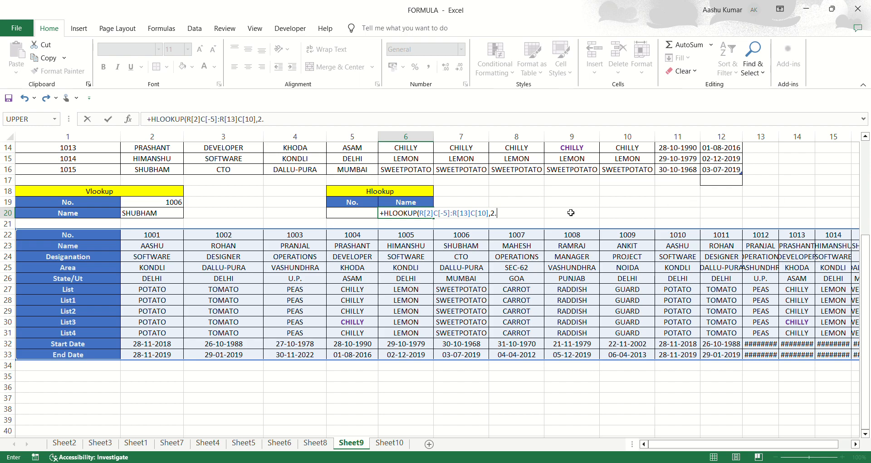
text(,)
drag(505, 221, 425, 220)
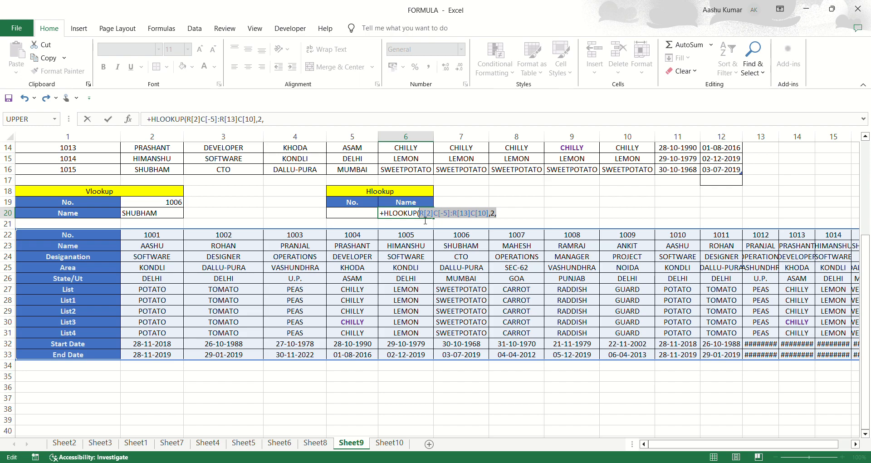
key(BackSpace)
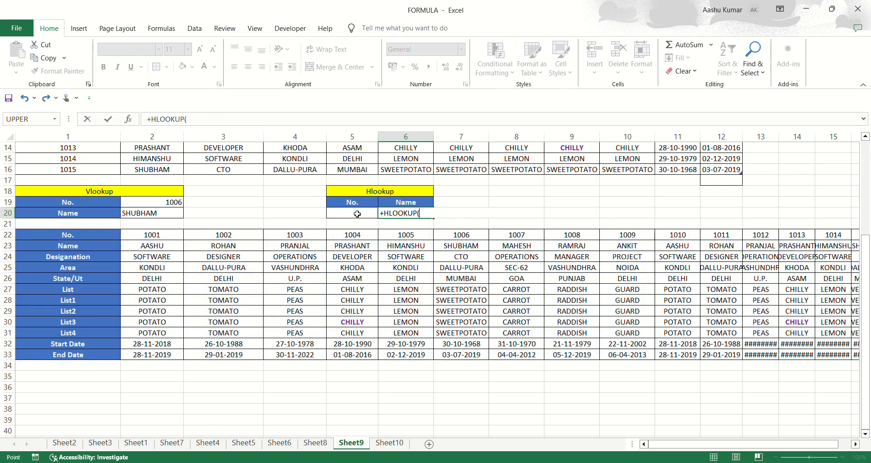
Complete the HLOOKUP formula with the adjacent No. cell as lookup value, the whole transposed table as range, row index 2 and match type 0.
click(357, 214)
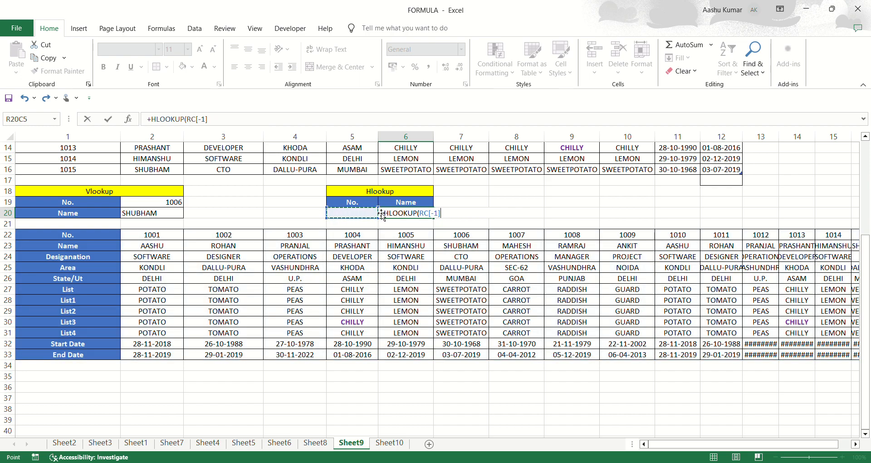
text(,)
click(73, 239)
key(ctrl+shift+Down)
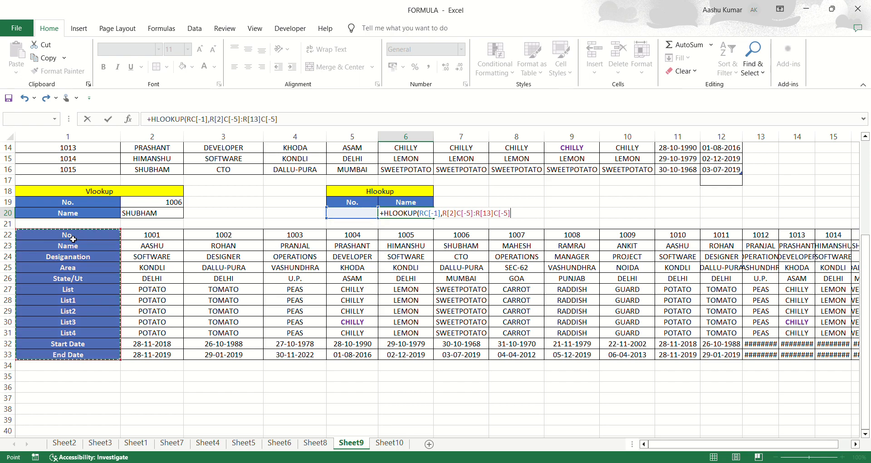
key(ctrl+shift+Right)
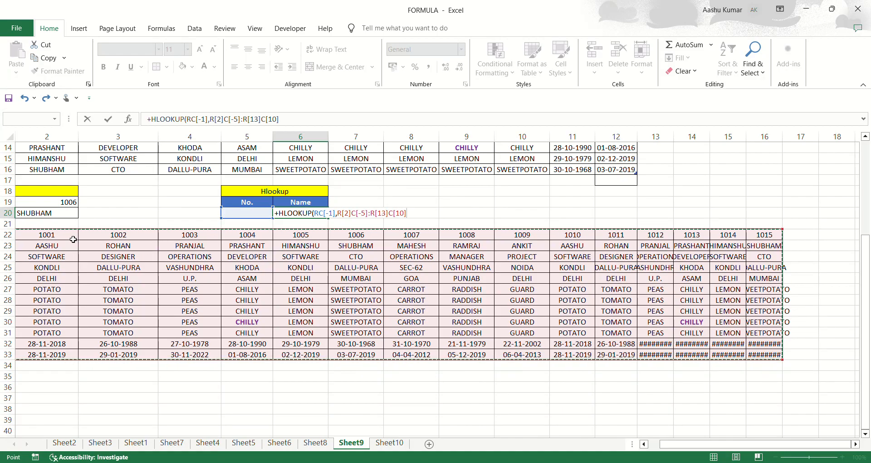
text(,)
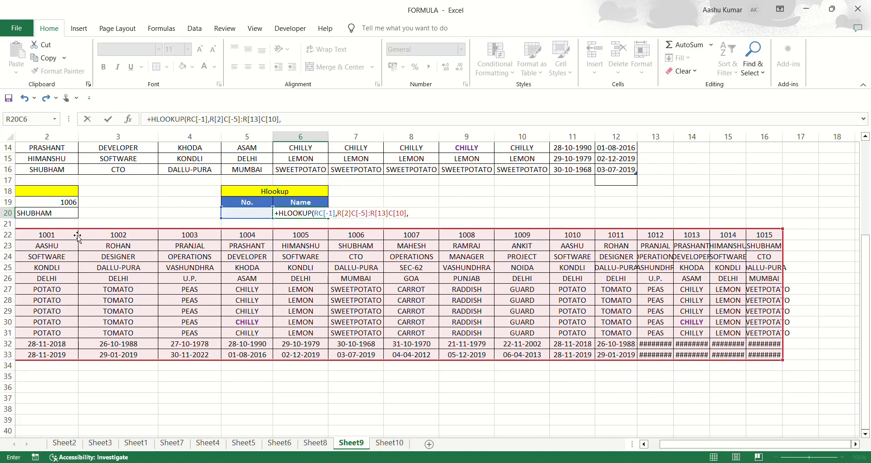
scroll(270, 244, left, 3)
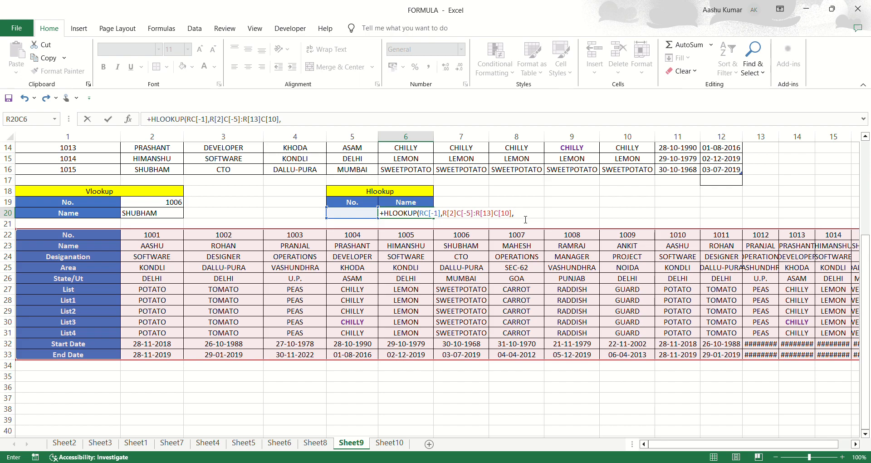
text(2,0)
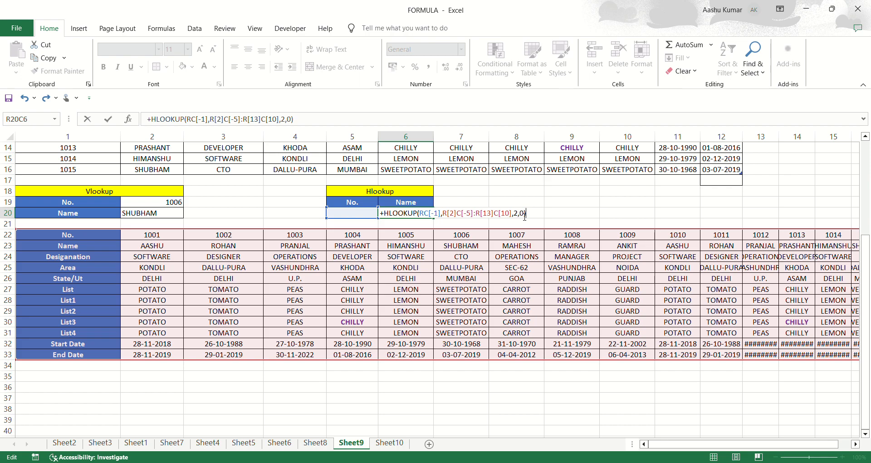
key(Return)
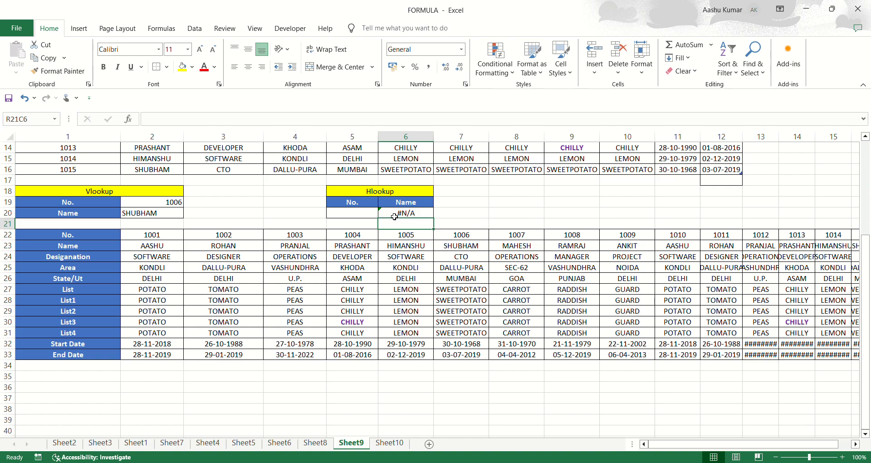
Enter 1001 in the Hlookup block's No. cell and select the number and name under 1001 in the transposed table for comparison.
click(342, 215)
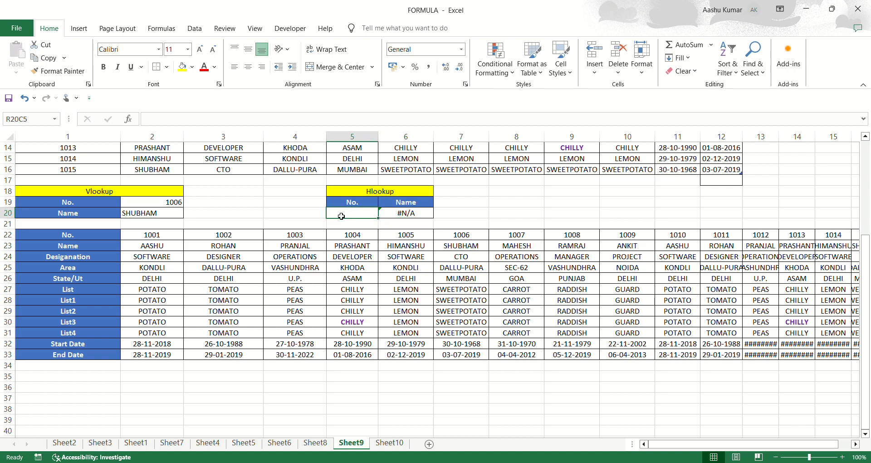
click(88, 250)
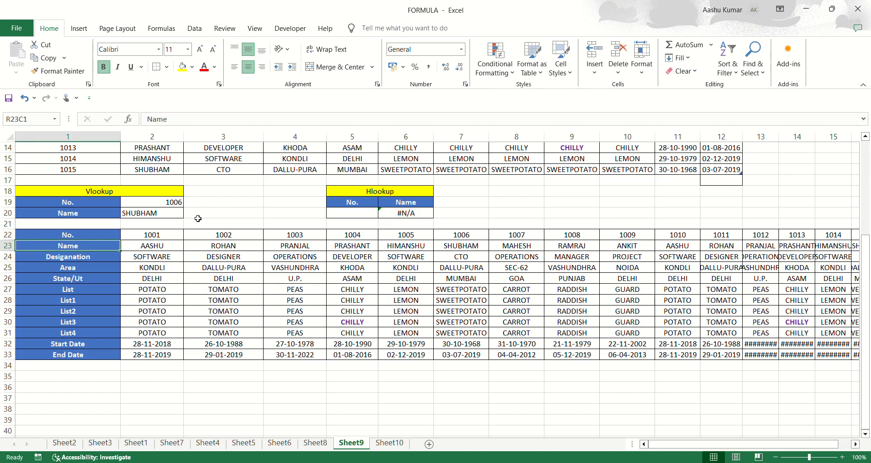
click(336, 217)
text(100)
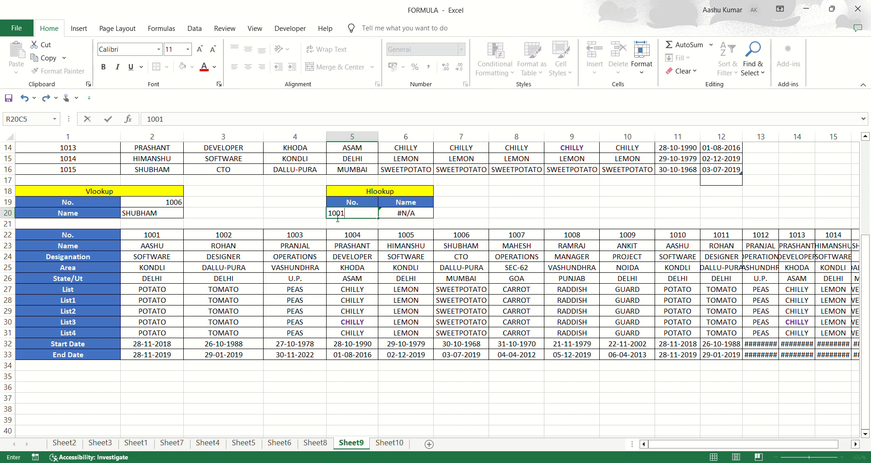
text(1)
key(Return)
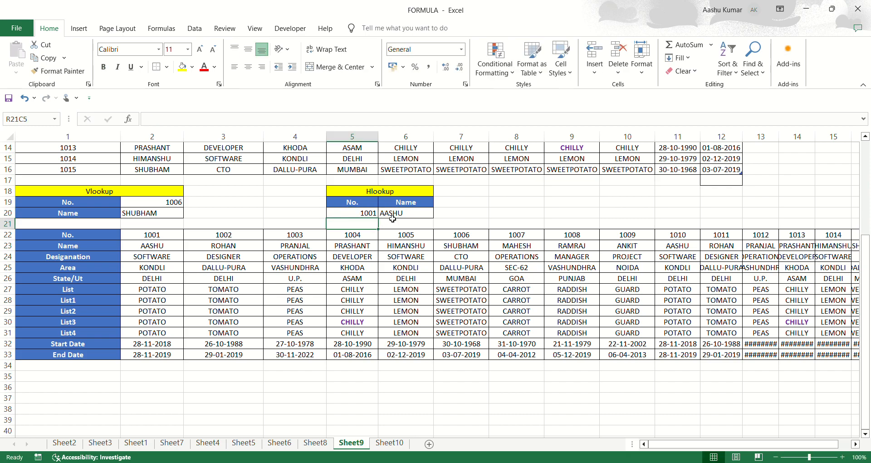
click(162, 236)
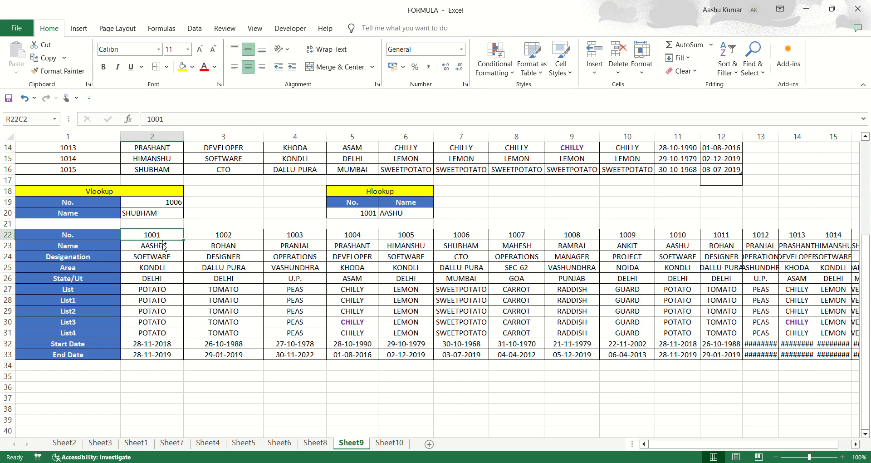
mouse_move(155, 230)
mouse_down()
mouse_move(155, 241)
mouse_move(155, 232)
mouse_up()
click(157, 247)
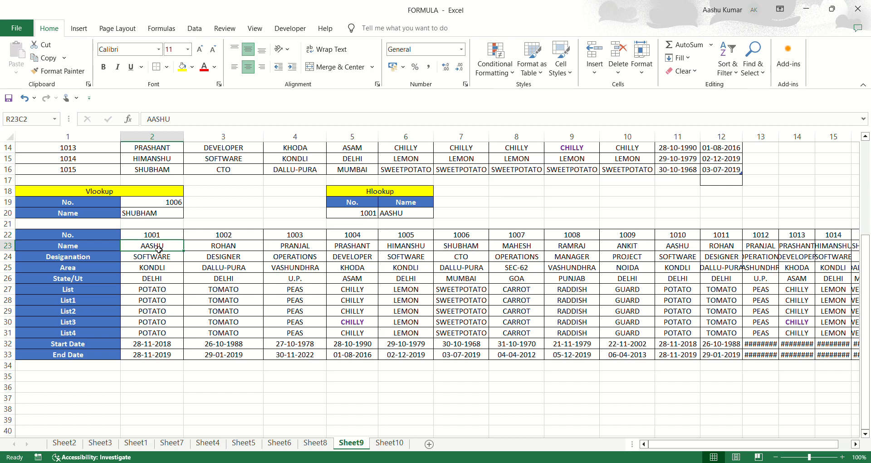
Look up number 1005 in the Hlookup block and select the name under 1005 in the transposed table.
text(1005)
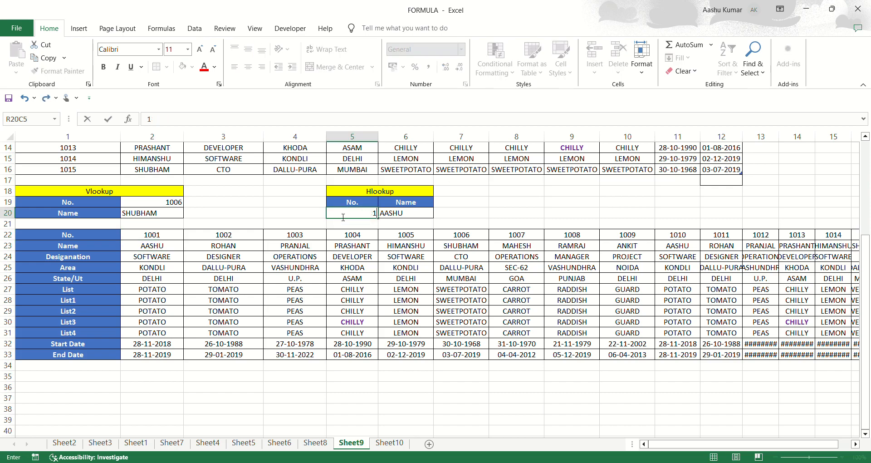
key(Return)
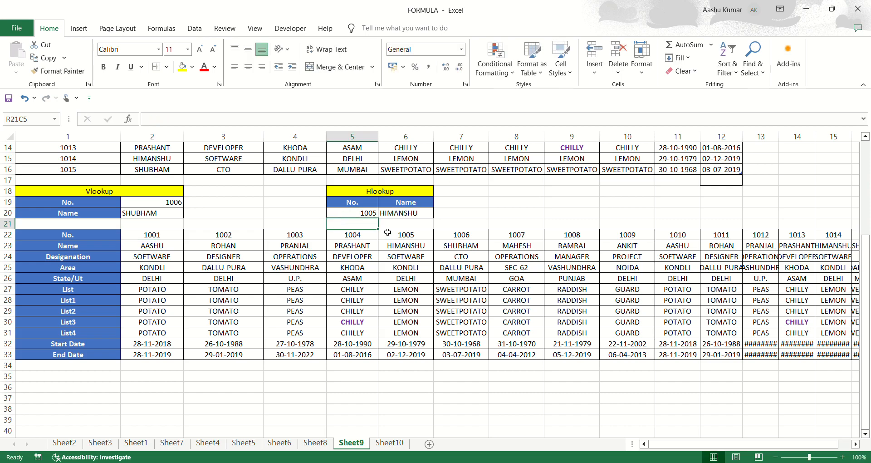
click(399, 249)
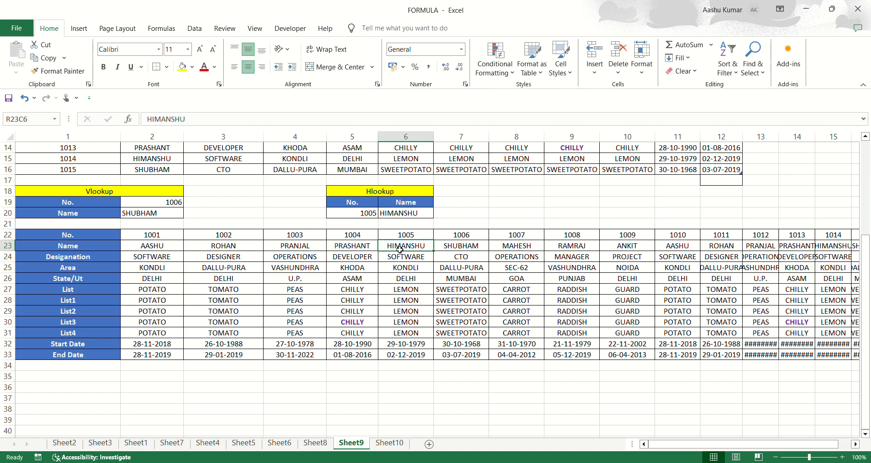
Set the Hlookup block's No. cell to 1009 and select the matching name in the transposed table for comparison.
click(371, 213)
text(1009)
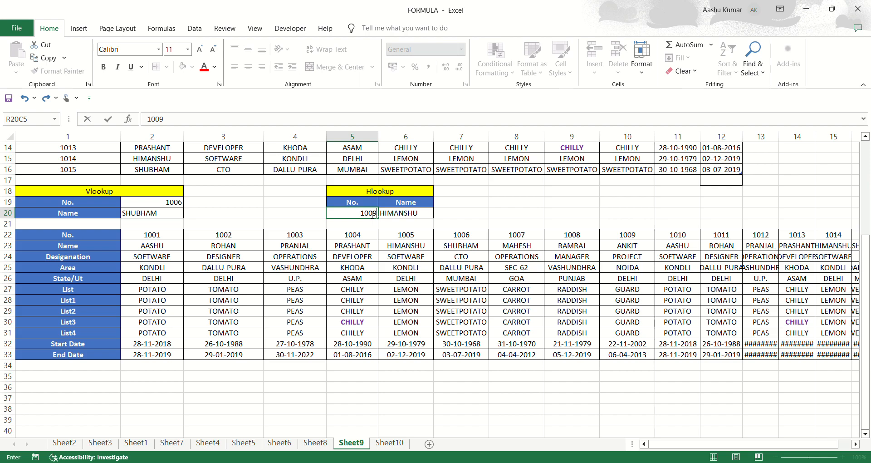
key(Return)
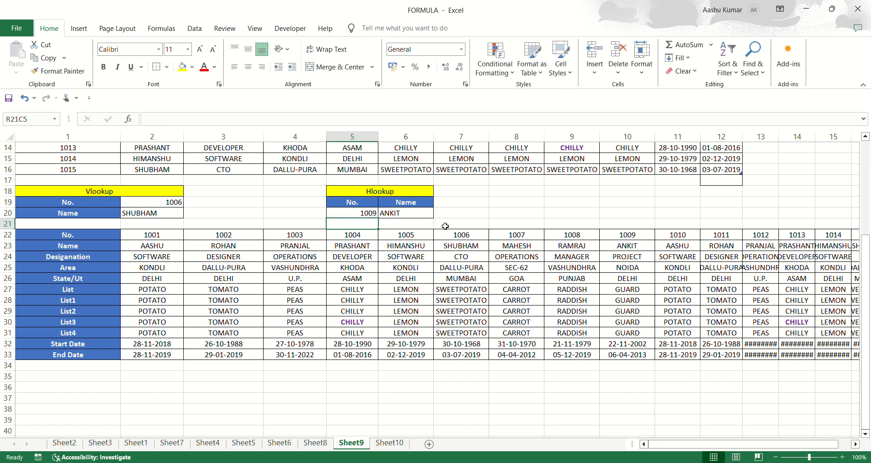
click(633, 243)
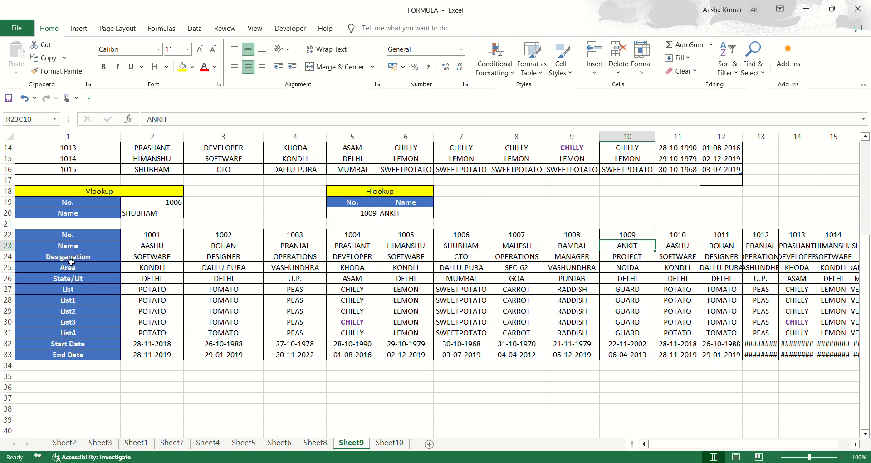
Change the row index in the Hlookup block's HLOOKUP formula to 3 so it returns the Desiganation row.
click(391, 213)
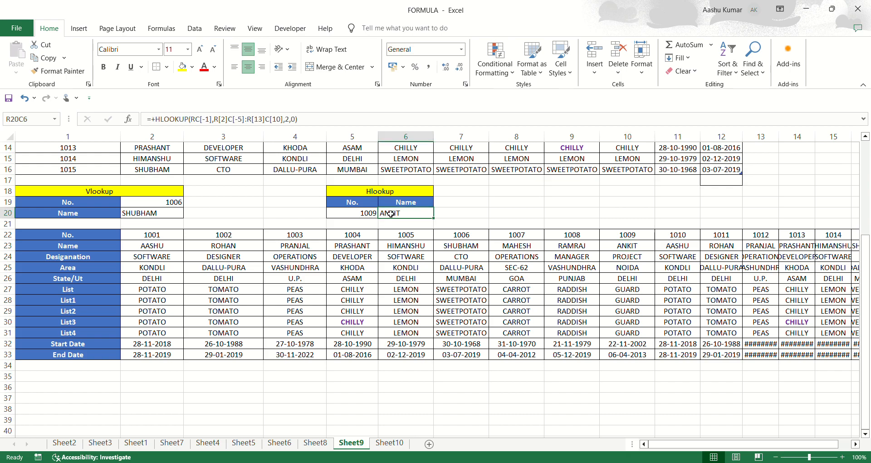
click(67, 235)
key(Down)
key(Down)
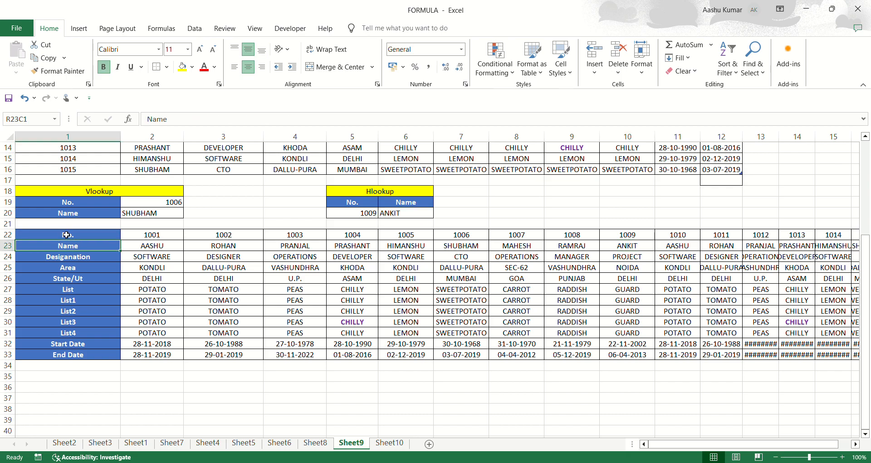
click(403, 212)
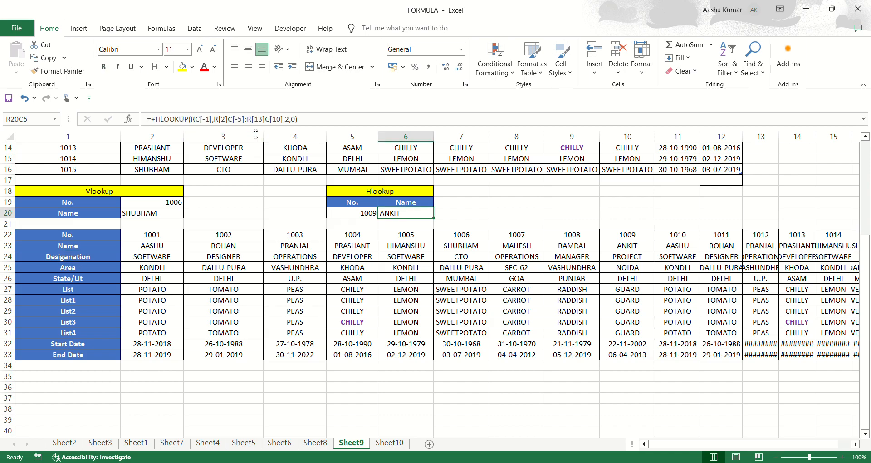
click(294, 121)
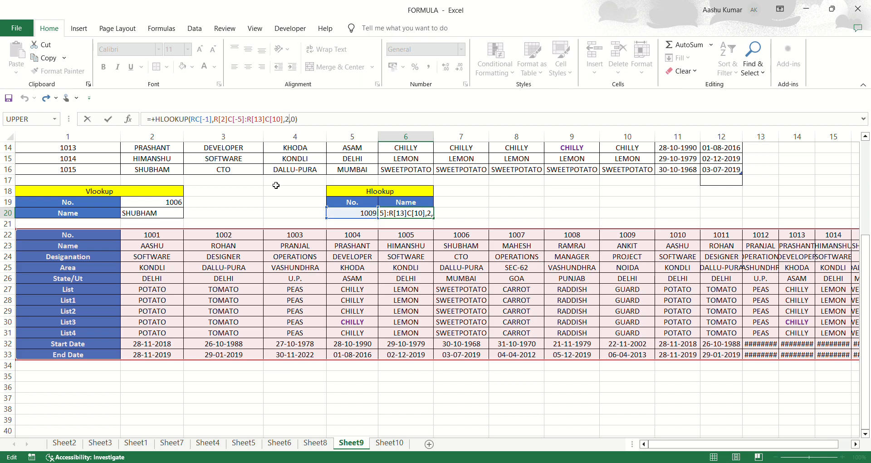
key(BackSpace)
text(3)
key(Return)
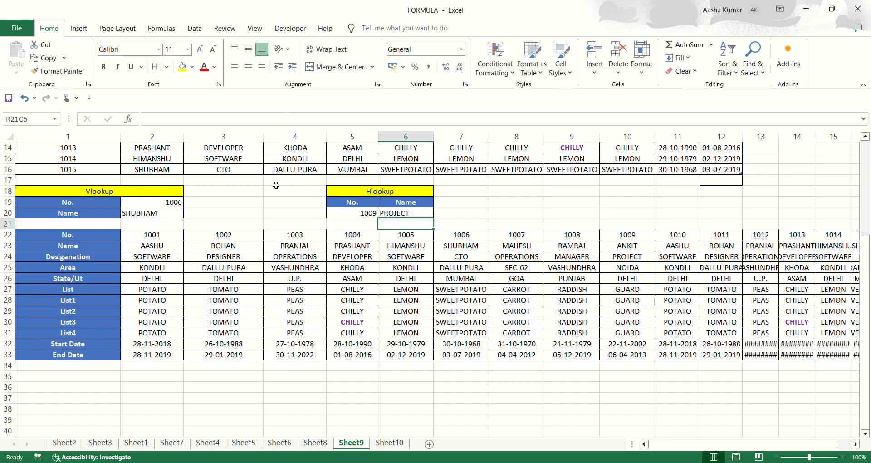
Compare the result with the transposed table by selecting the Desiganation header, the 1009 column's entries and the whole of row 24.
click(99, 261)
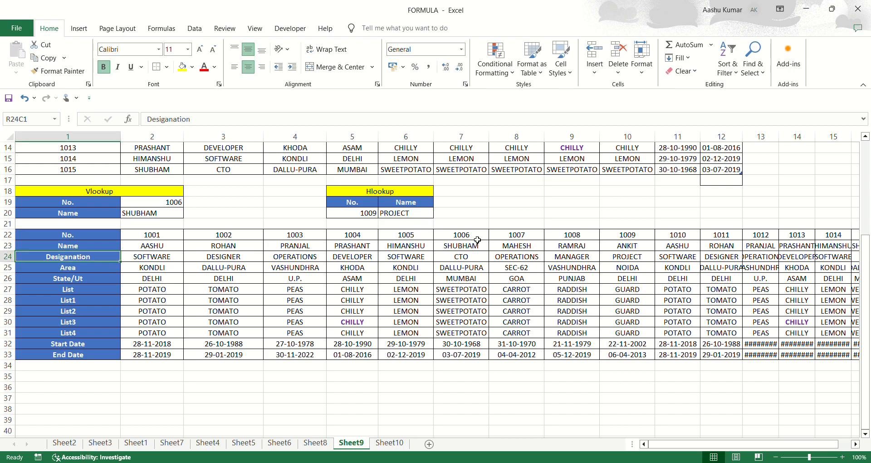
click(626, 236)
key(Down)
key(Down)
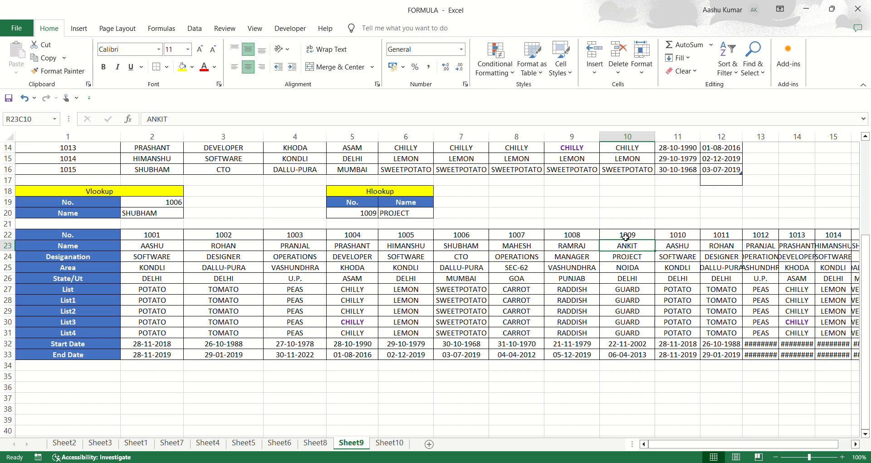
key(shift+space)
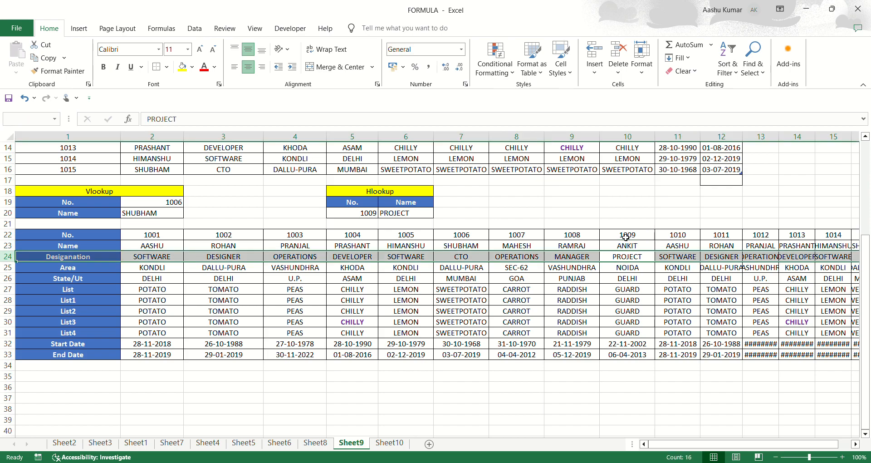
Look up number 1001 in the Hlookup block and select the Desiganation row beneath 1001 in the transposed table for comparison.
click(394, 215)
click(376, 214)
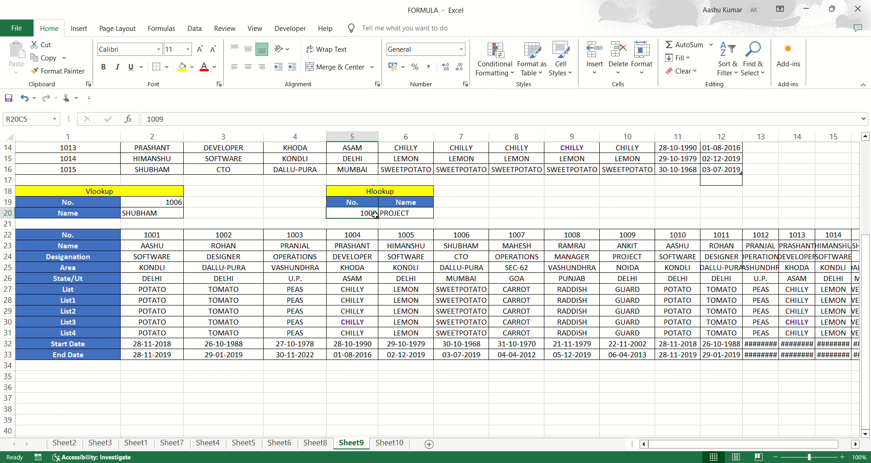
text(1001)
key(Return)
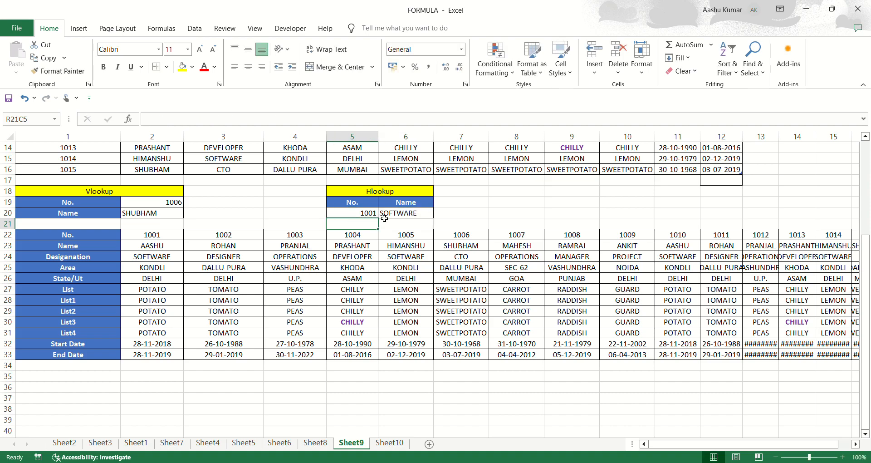
click(150, 238)
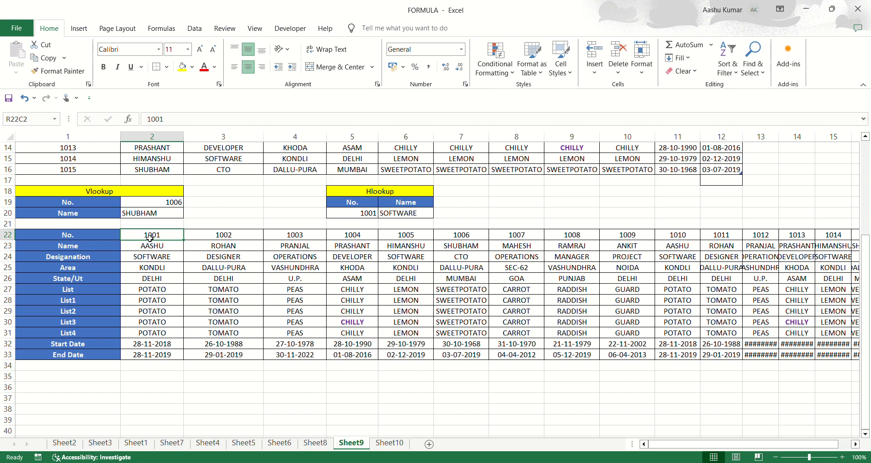
key(Down)
key(Down)
key(shift+space)
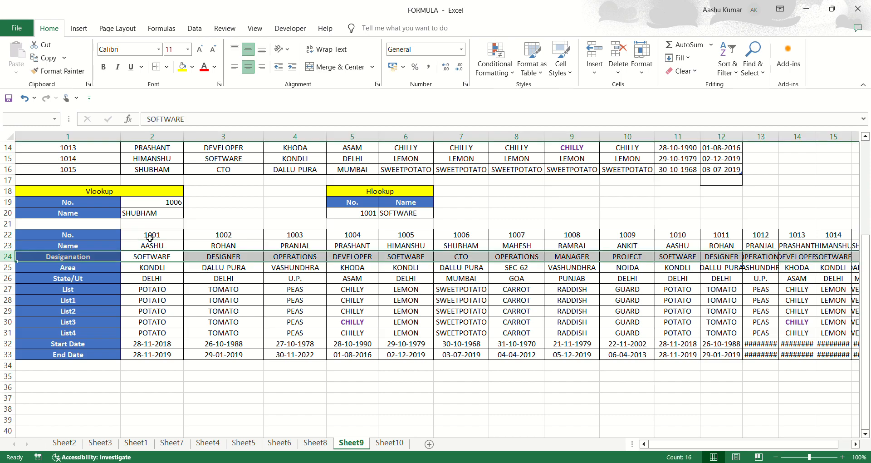